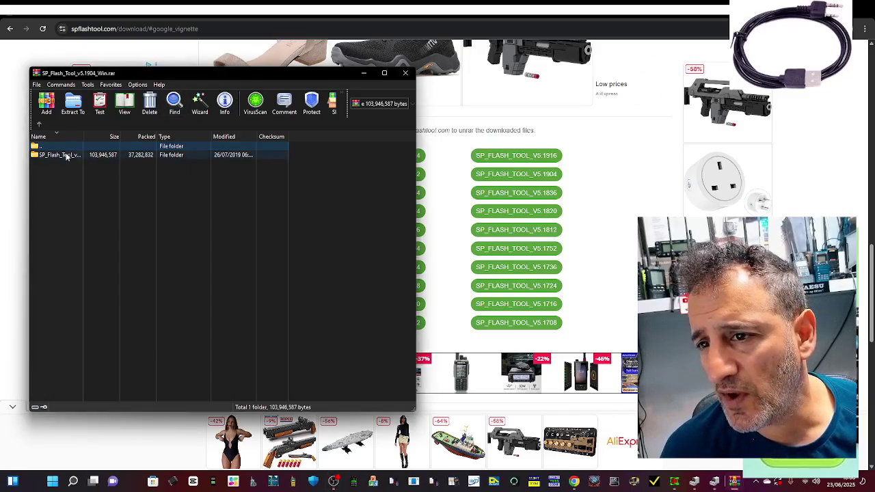
Step: Open the SP_Flash_Tool folder in the archive, showing its 3 subfolders and 42 files
{"action": "double_click", "coordinate": [66, 154]}
{"action": "scroll", "coordinate": [347, 191], "scroll_direction": "down", "scroll_amount": 2}
{"action": "scroll", "coordinate": [349, 189], "scroll_direction": "down", "scroll_amount": 3}
{"action": "scroll", "coordinate": [349, 187], "scroll_direction": "down", "scroll_amount": 1}
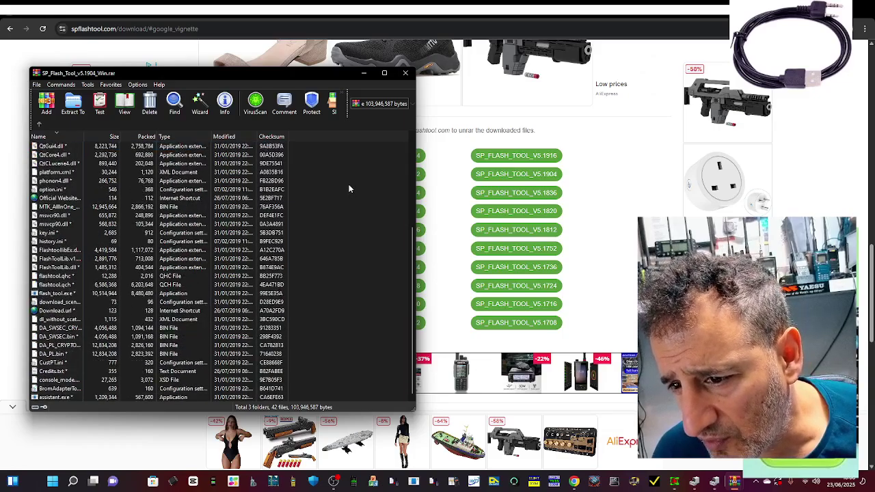
{"action": "scroll", "coordinate": [58, 224], "scroll_direction": "up", "scroll_amount": 5}
{"action": "scroll", "coordinate": [59, 216], "scroll_direction": "up", "scroll_amount": 1}
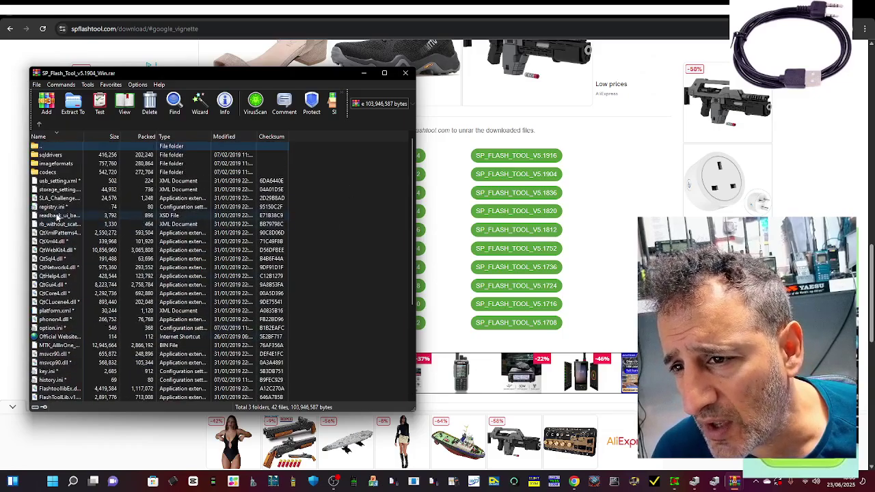
{"action": "scroll", "coordinate": [212, 201], "scroll_direction": "down", "scroll_amount": 5}
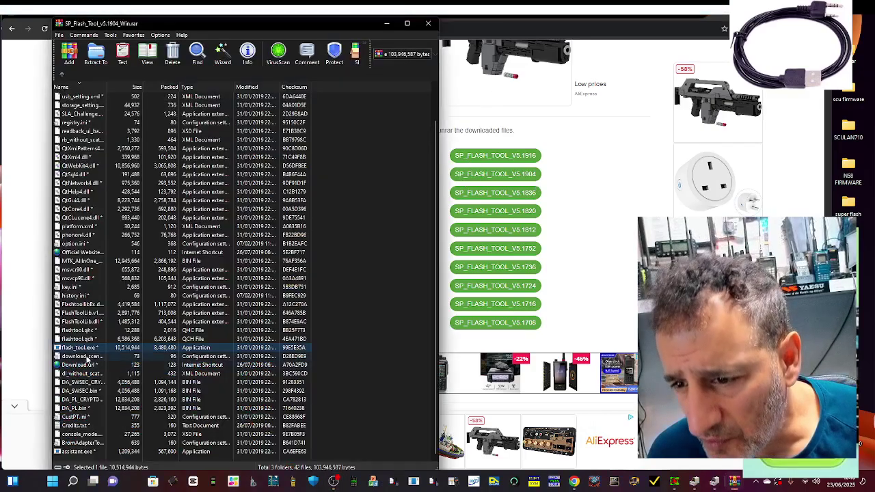
{"action": "double_click", "coordinate": [74, 350]}
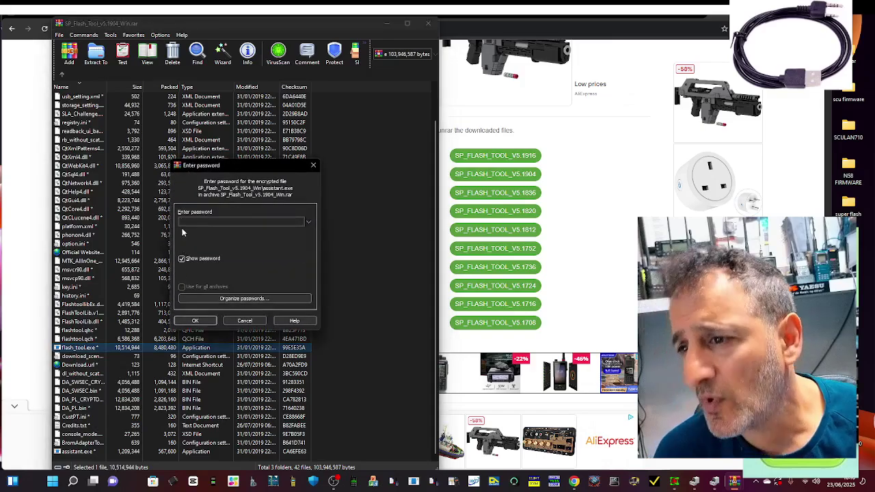
{"action": "right_click", "coordinate": [185, 220]}
{"action": "left_click", "coordinate": [216, 259]}
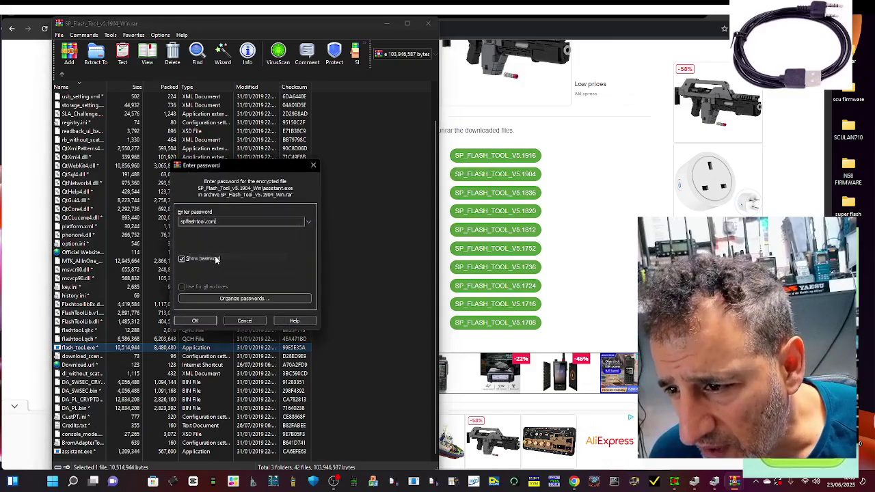
{"action": "left_click", "coordinate": [196, 321]}
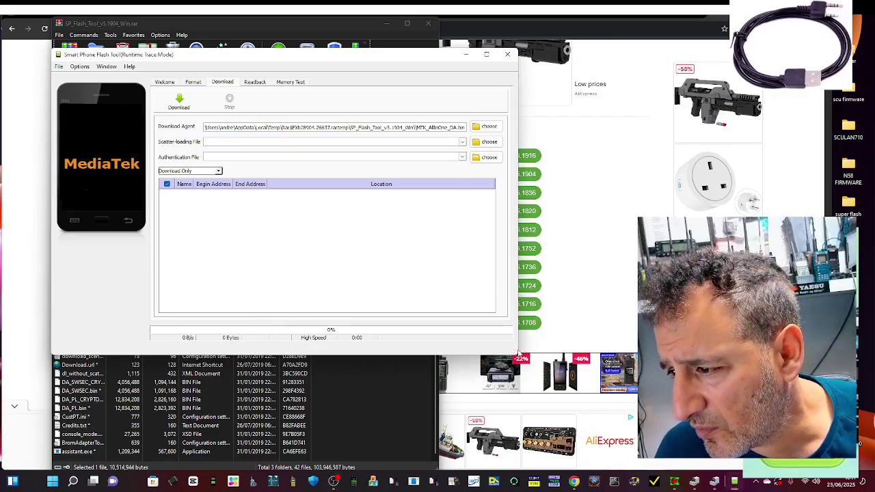
Step: Widen, heighten and slightly reposition the Smart Phone Flash Tool window
{"action": "left_click_drag", "start_coordinate": [521, 350], "coordinate": [776, 351]}
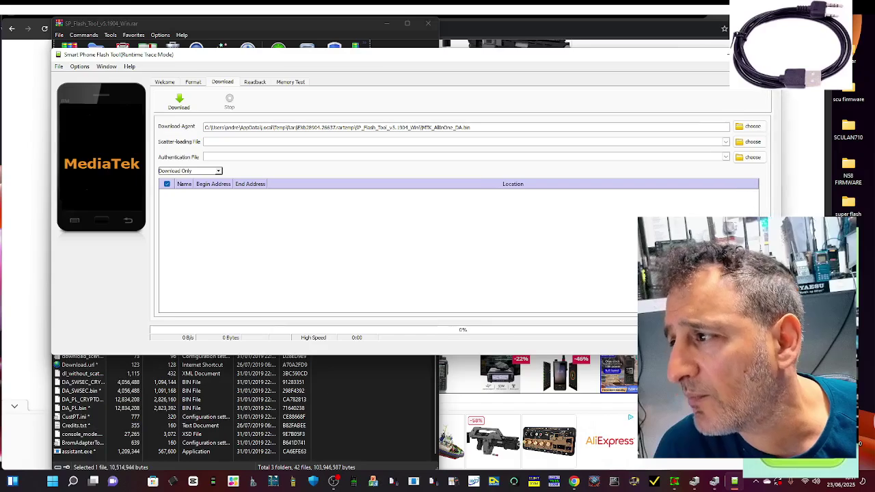
{"action": "left_click_drag", "start_coordinate": [400, 355], "coordinate": [390, 450]}
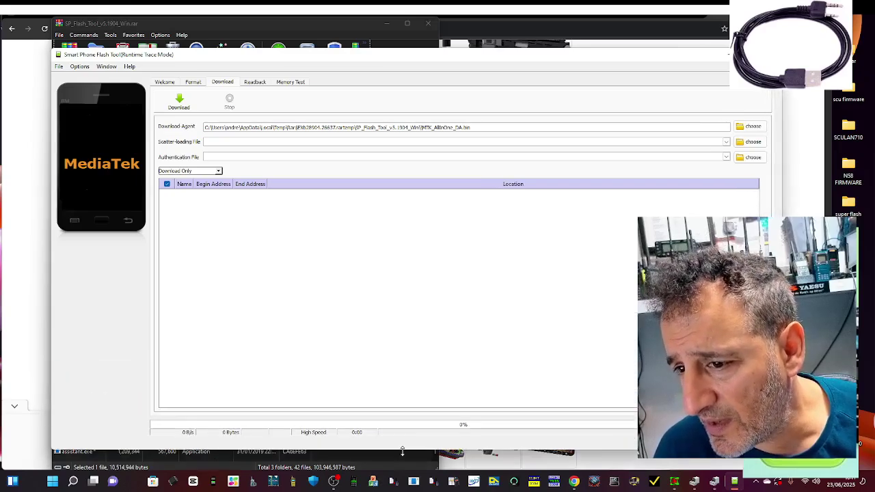
{"action": "left_click_drag", "start_coordinate": [479, 60], "coordinate": [467, 48]}
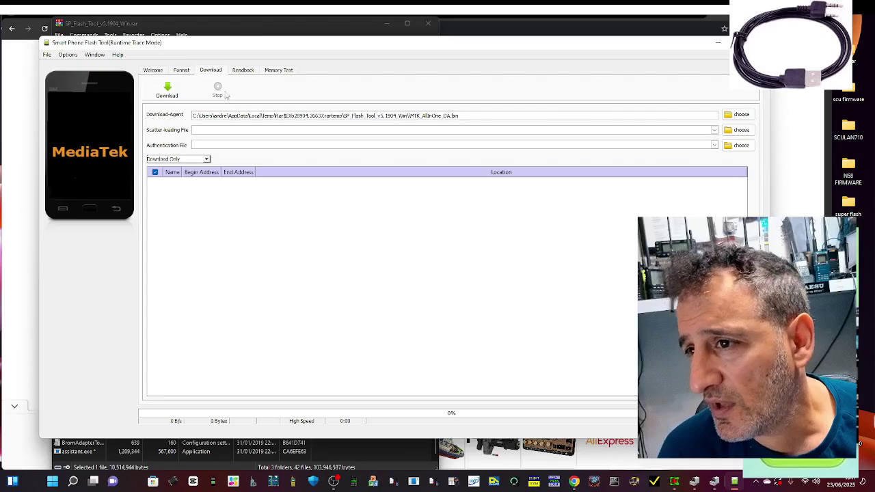
Step: Review the download mode options, keeping Download Only selected
{"action": "left_click", "coordinate": [207, 160]}
{"action": "left_click", "coordinate": [206, 159]}
{"action": "left_click", "coordinate": [207, 159]}
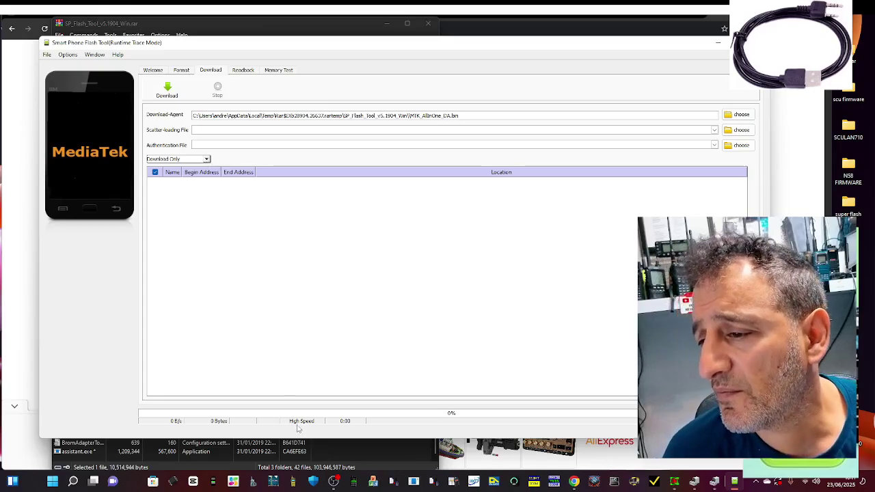
{"action": "left_click", "coordinate": [333, 481]}
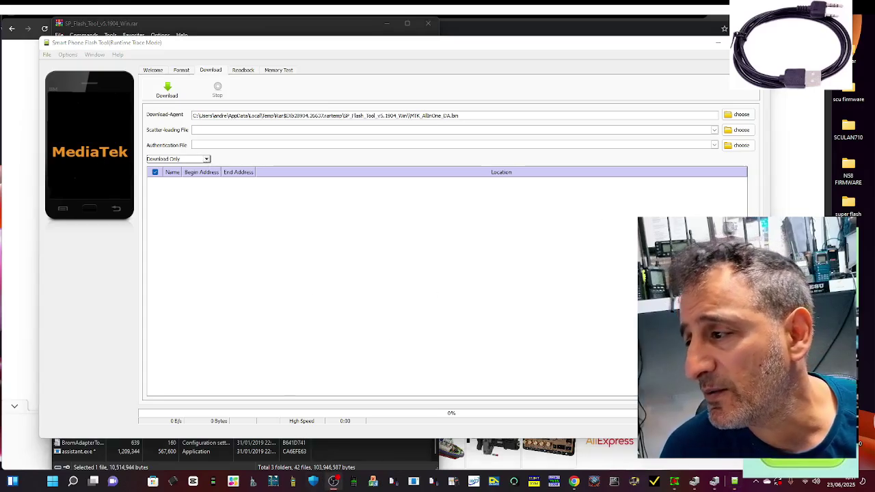